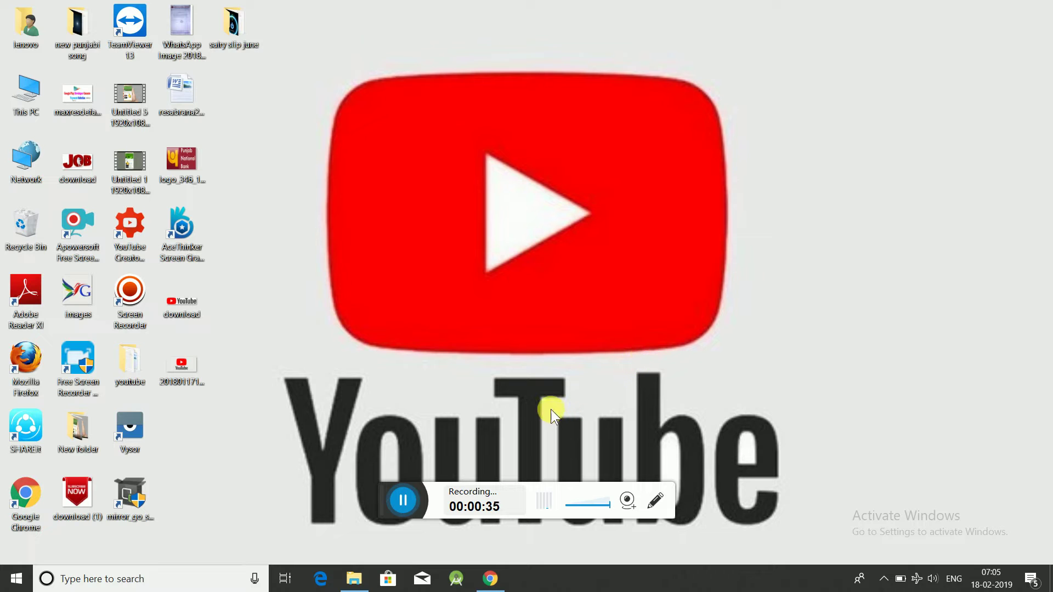
Launch Chrome from the Windows taskbar
{"action": "left_click", "coordinate": [494, 580]}
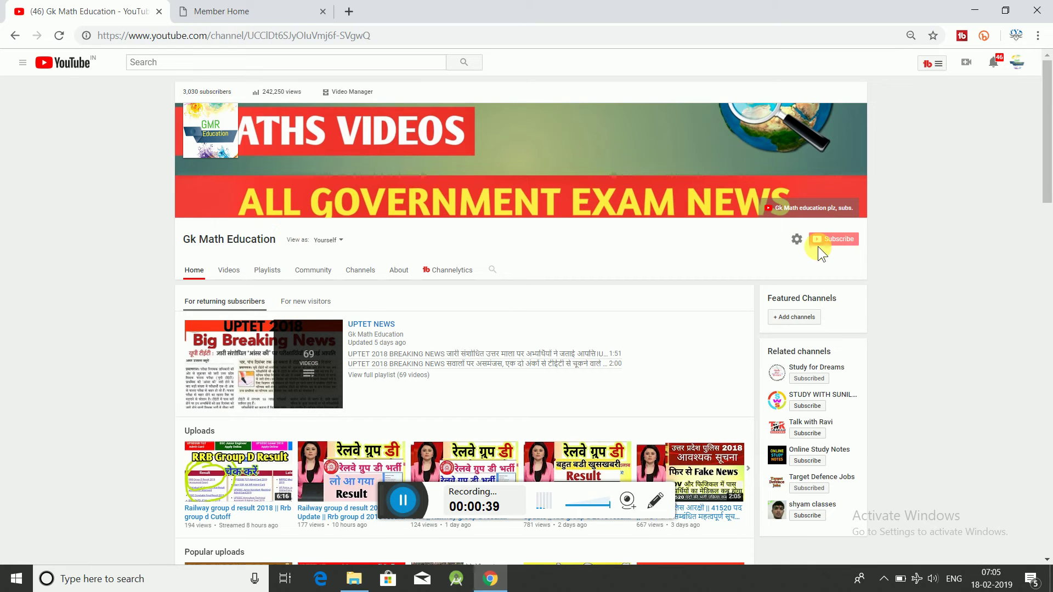
Switch to the EPFO Member Home tab and put the cursor in the UAN field
{"action": "left_click", "coordinate": [232, 14]}
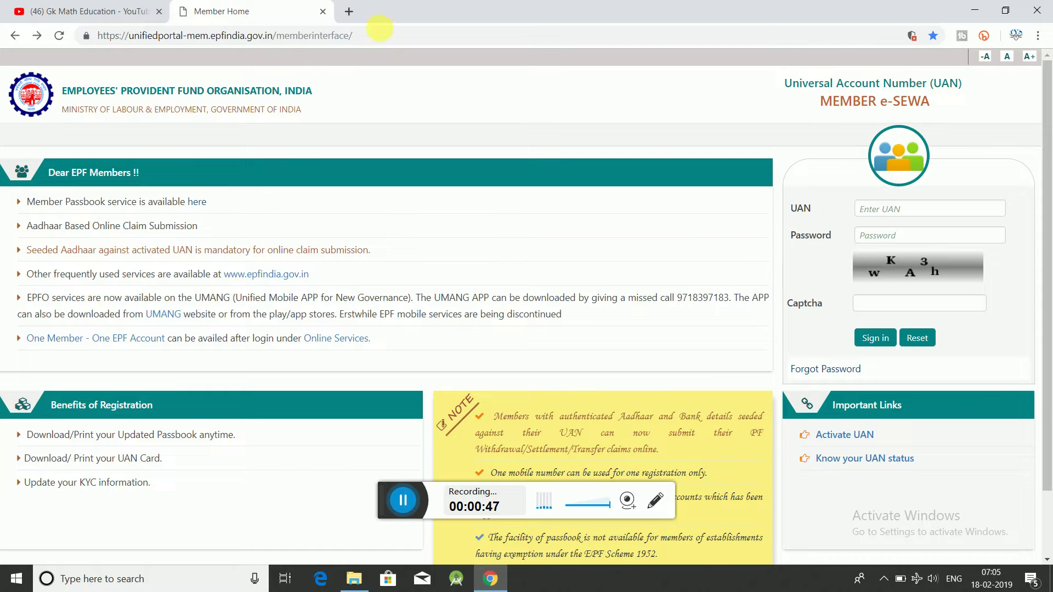
{"action": "left_click_drag", "start_coordinate": [381, 35], "coordinate": [99, 44]}
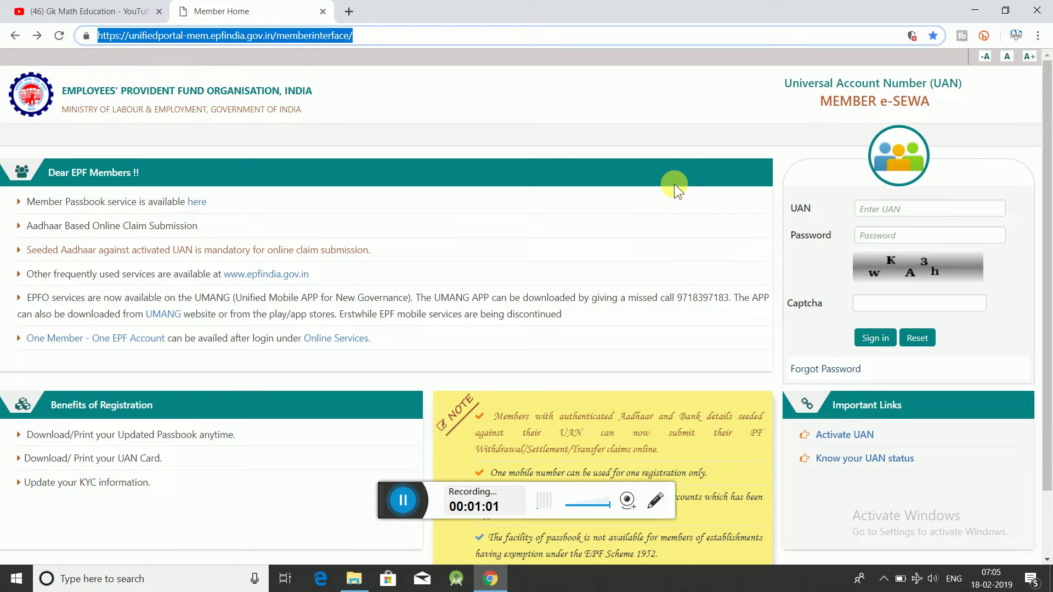
{"action": "left_click", "coordinate": [904, 209]}
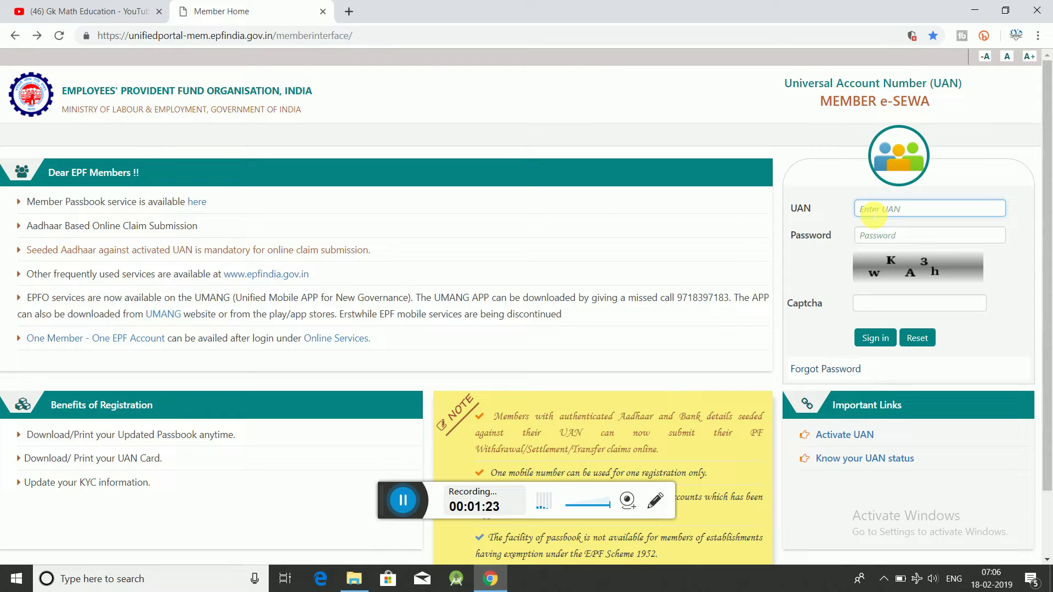
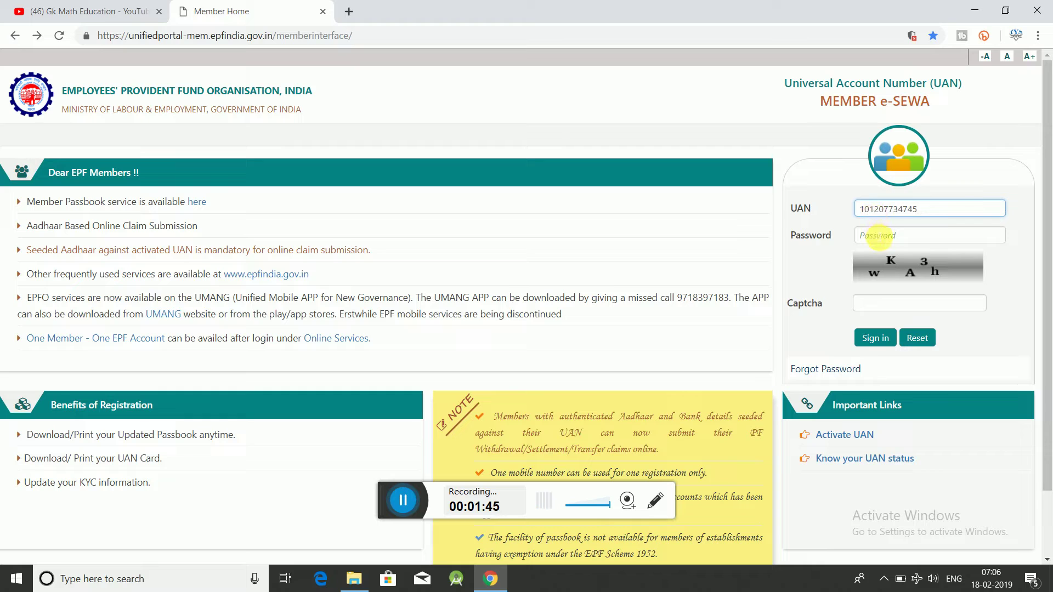
Enter the member's UAN, the account password and the displayed captcha code
{"action": "left_click", "coordinate": [879, 243]}
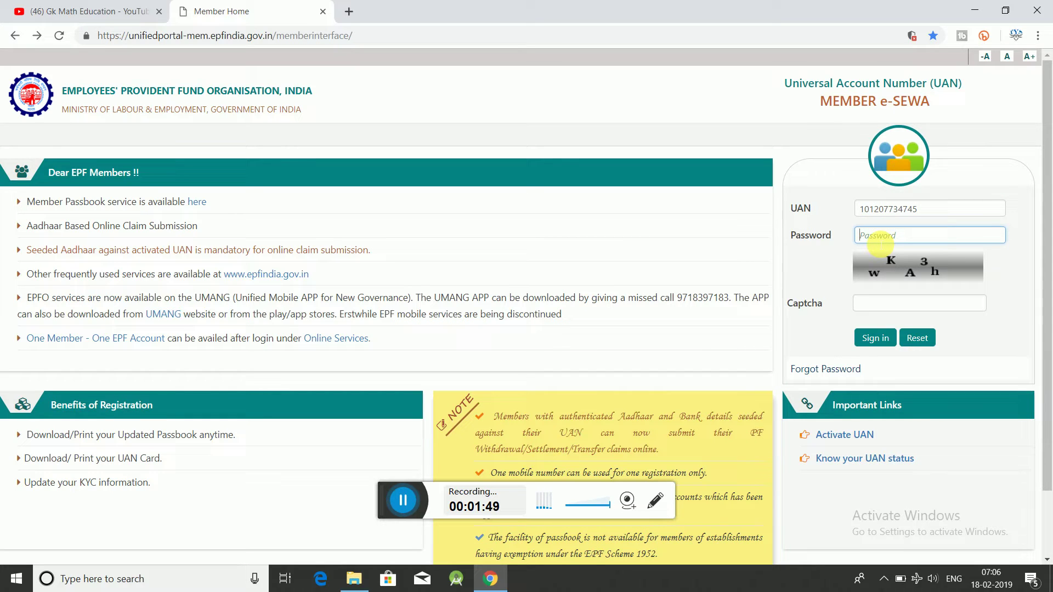
{"action": "type", "text": "aaaaaaaaa"}
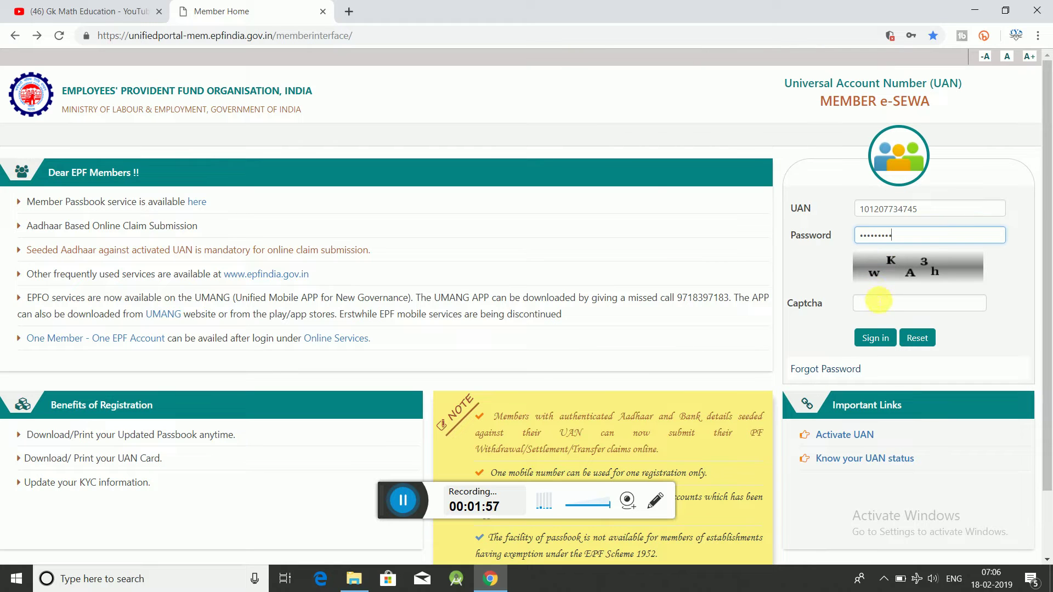
{"action": "left_click", "coordinate": [879, 306]}
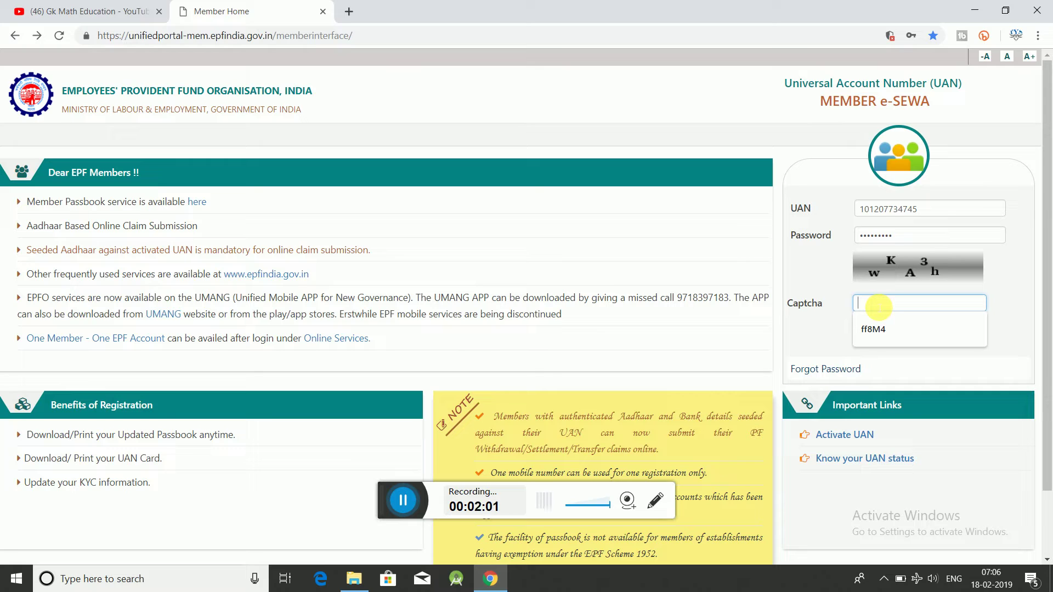
{"action": "type", "text": "w"}
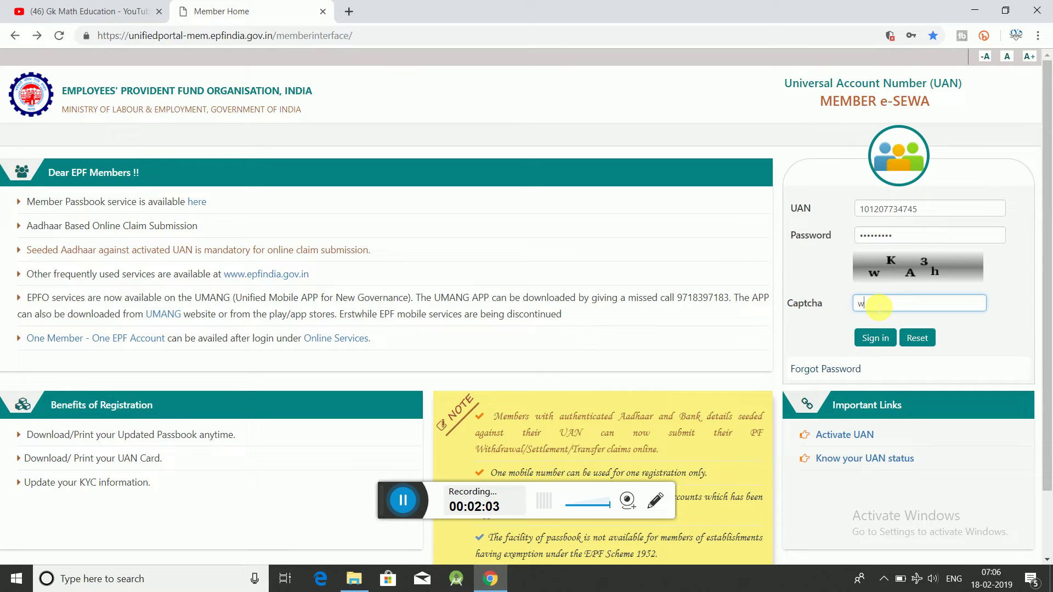
{"action": "type", "text": "KA3h"}
After the rejected sign-in, retype the account password and replace the captcha with the new code
{"action": "left_click", "coordinate": [876, 340]}
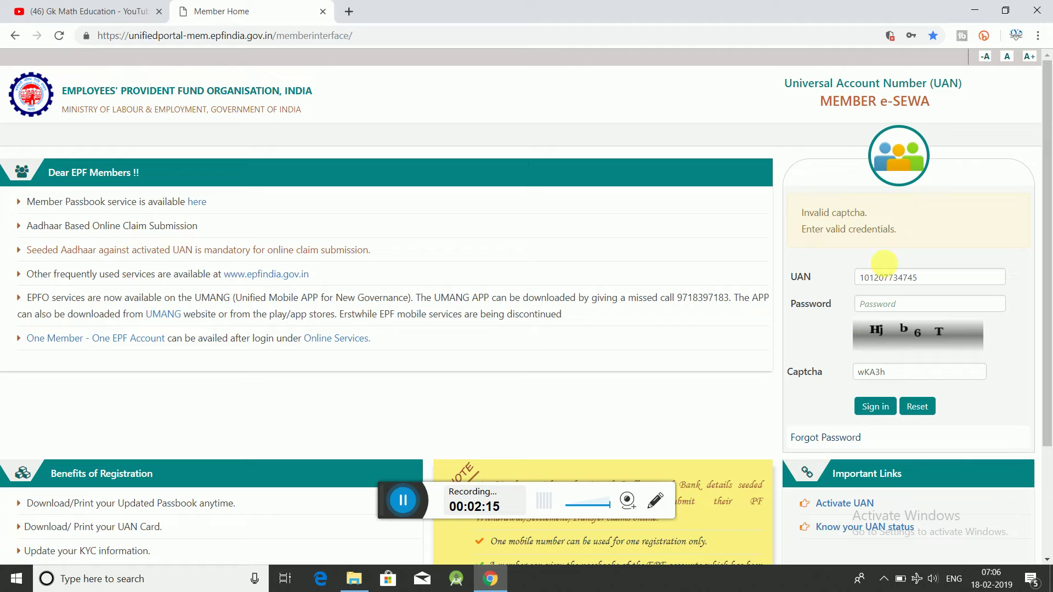
{"action": "left_click", "coordinate": [883, 309]}
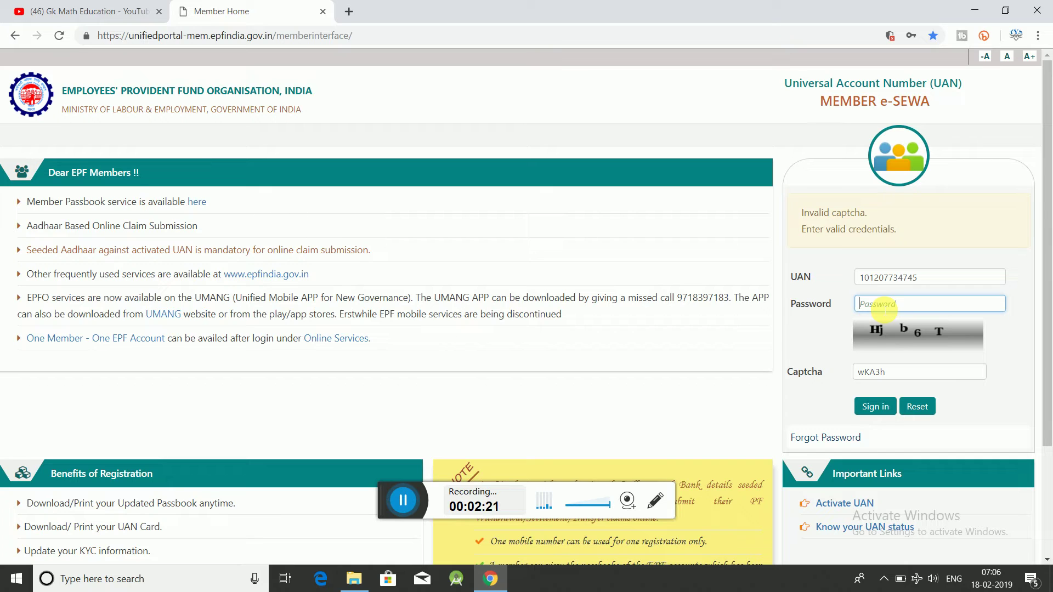
{"action": "type", "text": "•••••••••••"}
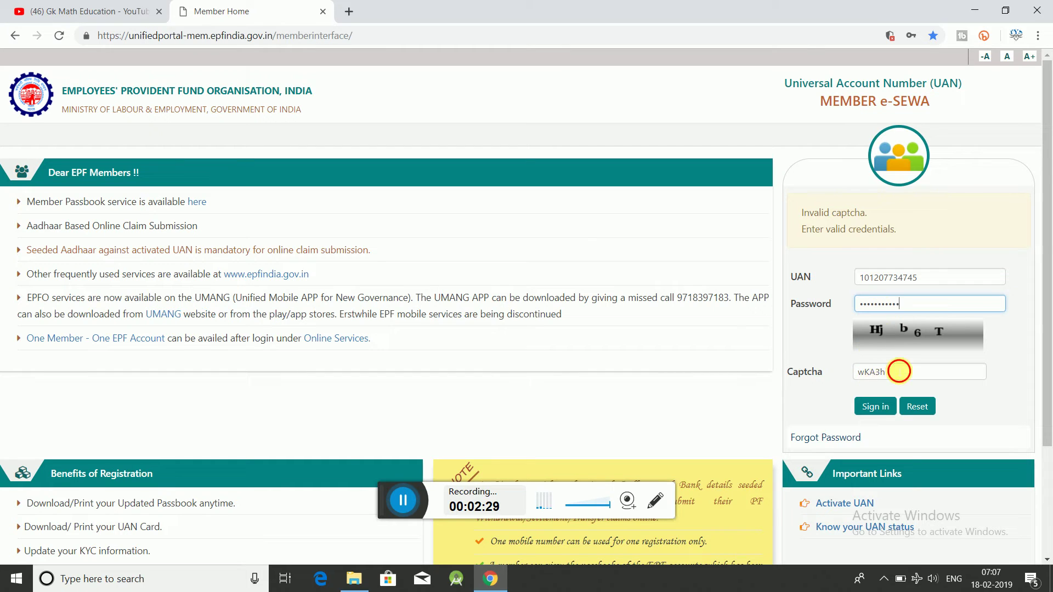
{"action": "left_click", "coordinate": [899, 371]}
{"action": "key", "text": "BackSpace"}
{"action": "key", "text": "BackSpace"}
{"action": "key", "text": "BackSpace"}
{"action": "key", "text": "BackSpace"}
{"action": "key", "text": "BackSpace"}
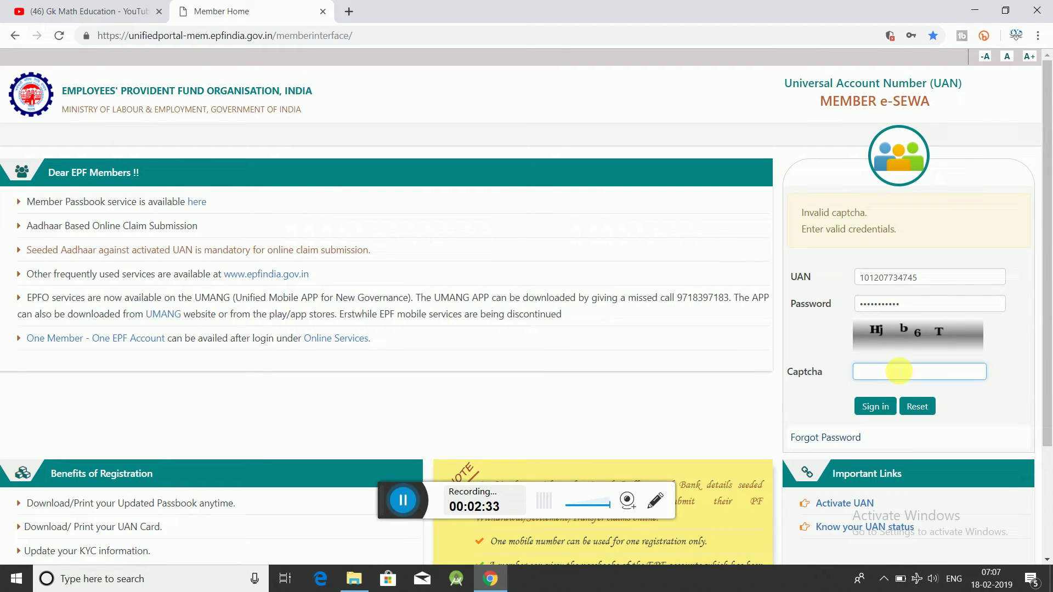
{"action": "type", "text": "H"}
{"action": "type", "text": "J"}
{"action": "type", "text": "j"}
{"action": "type", "text": "b6"}
{"action": "type", "text": "T"}
Sign in with the corrected details and decline Chrome's offer to save the password
{"action": "left_click", "coordinate": [883, 416]}
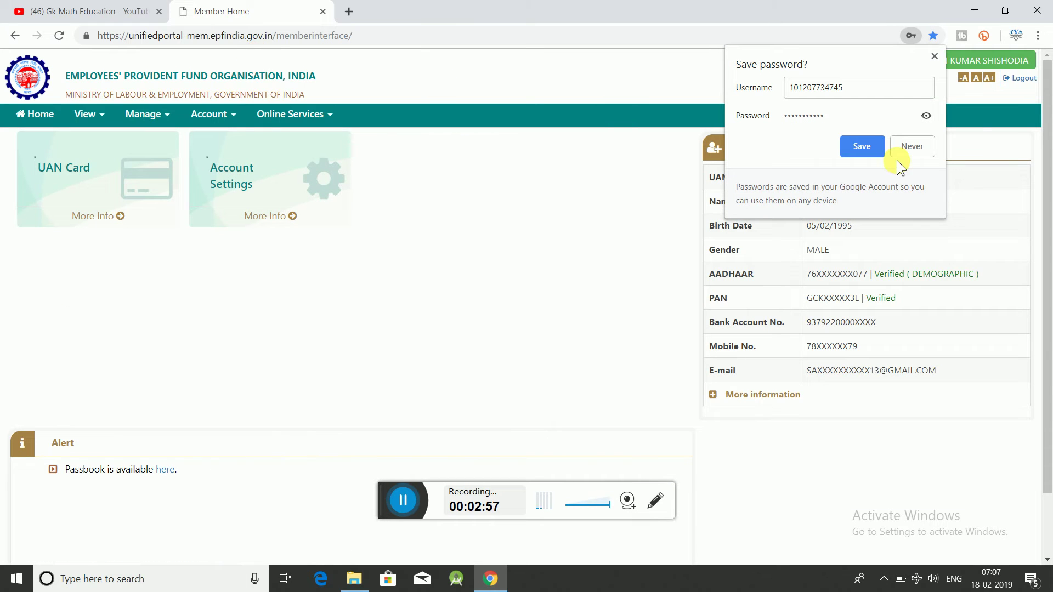
{"action": "left_click", "coordinate": [916, 151]}
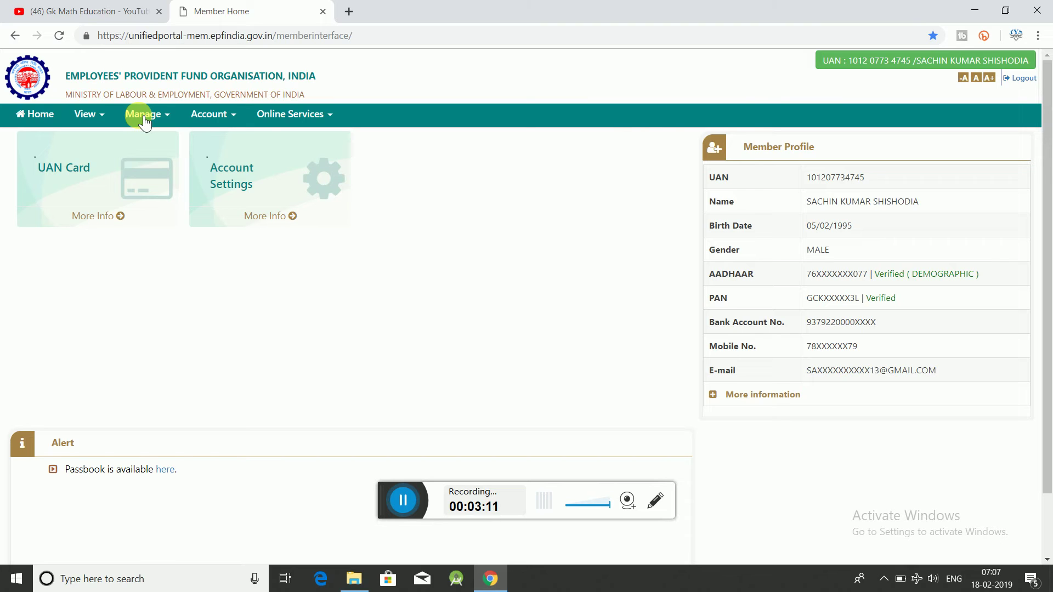
Go through the View and Manage menus to the KYC page
{"action": "left_click", "coordinate": [102, 122]}
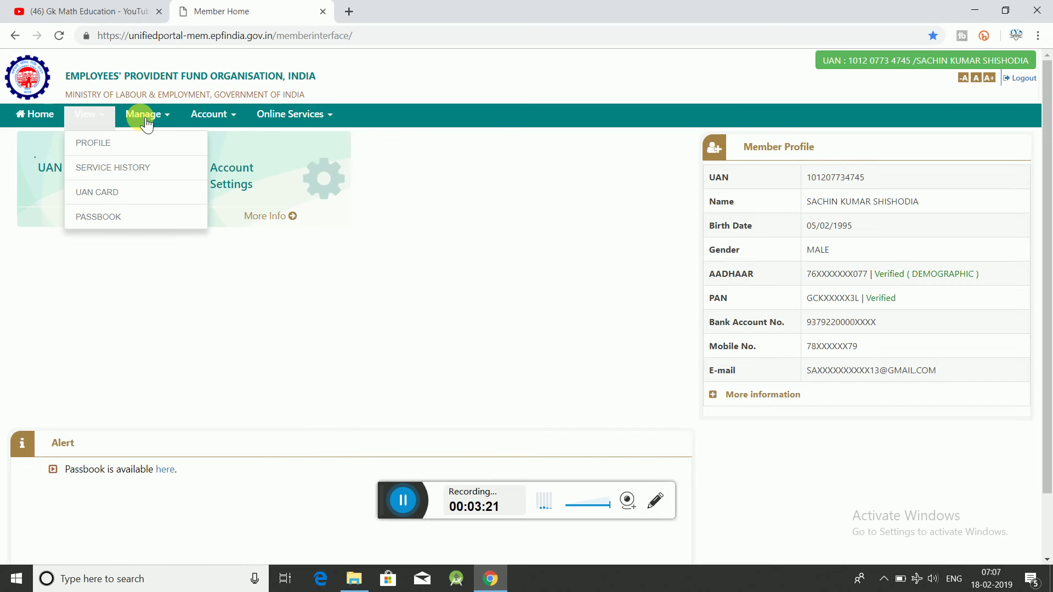
{"action": "left_click", "coordinate": [165, 119]}
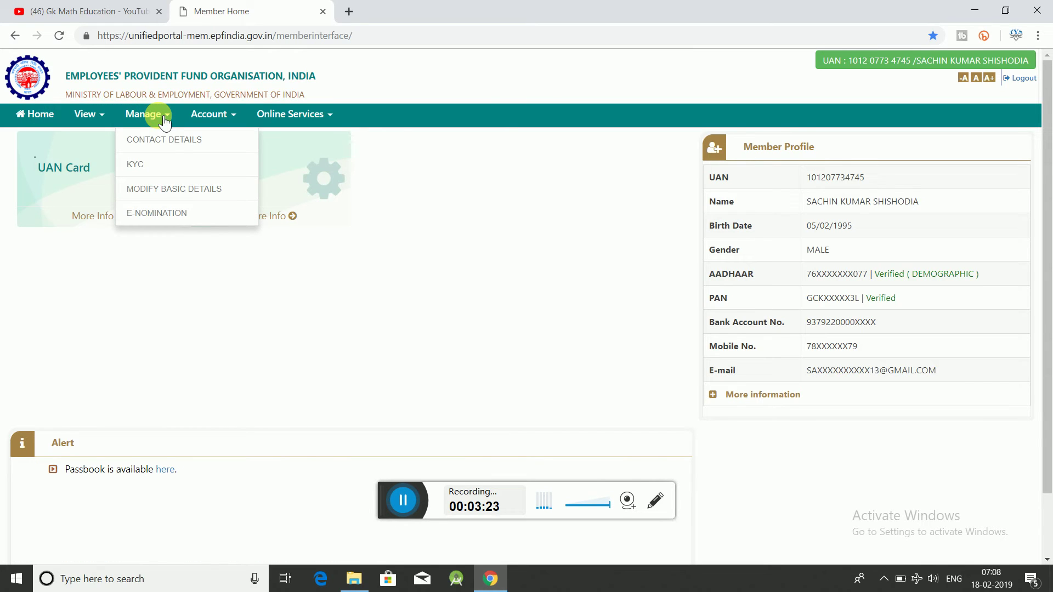
{"action": "left_click", "coordinate": [152, 170]}
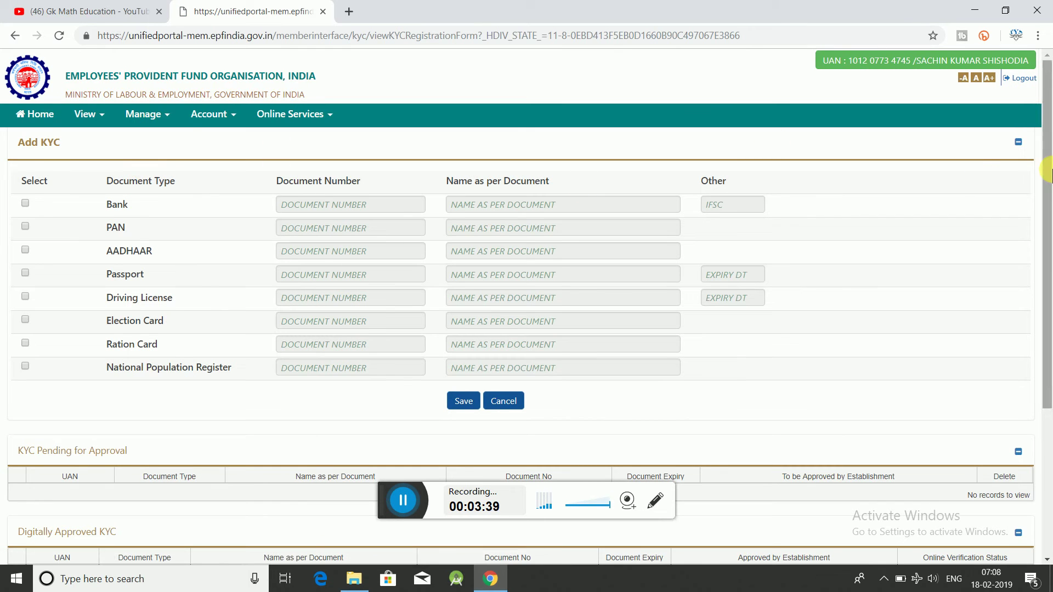
Tick the Select boxes for Bank, PAN and AADHAAR, checking the Bank number, name and IFSC fields
{"action": "left_click_drag", "start_coordinate": [1048, 194], "coordinate": [1036, 285]}
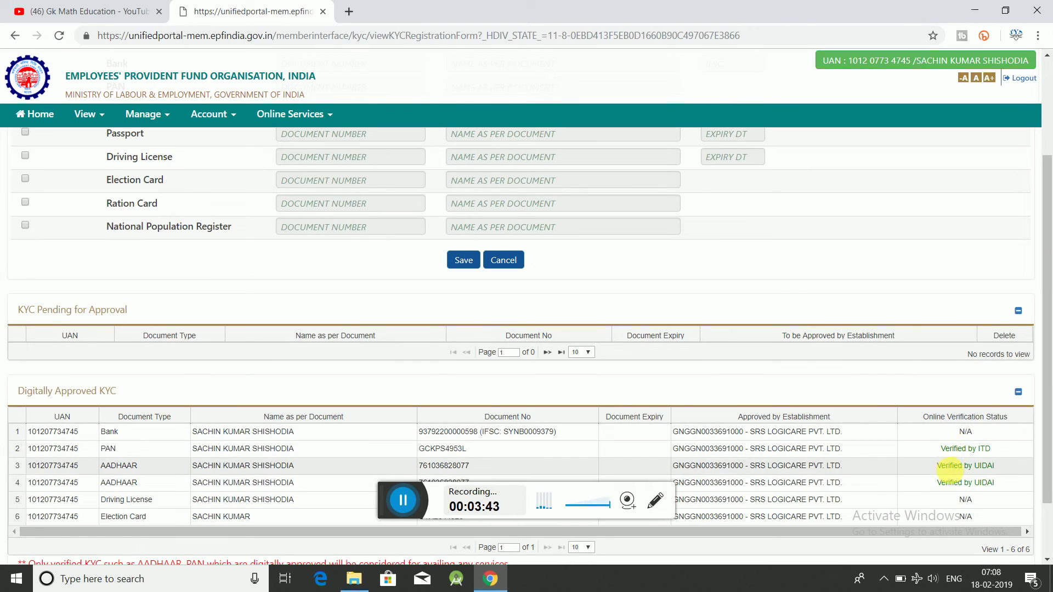
{"action": "left_click_drag", "start_coordinate": [1049, 310], "coordinate": [1046, 176]}
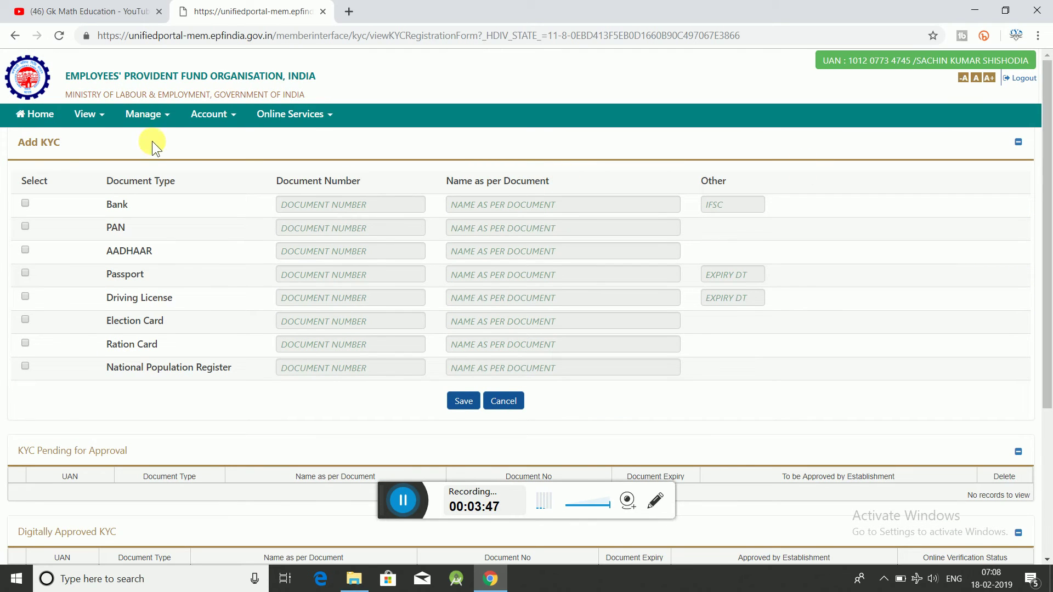
{"action": "left_click", "coordinate": [24, 202]}
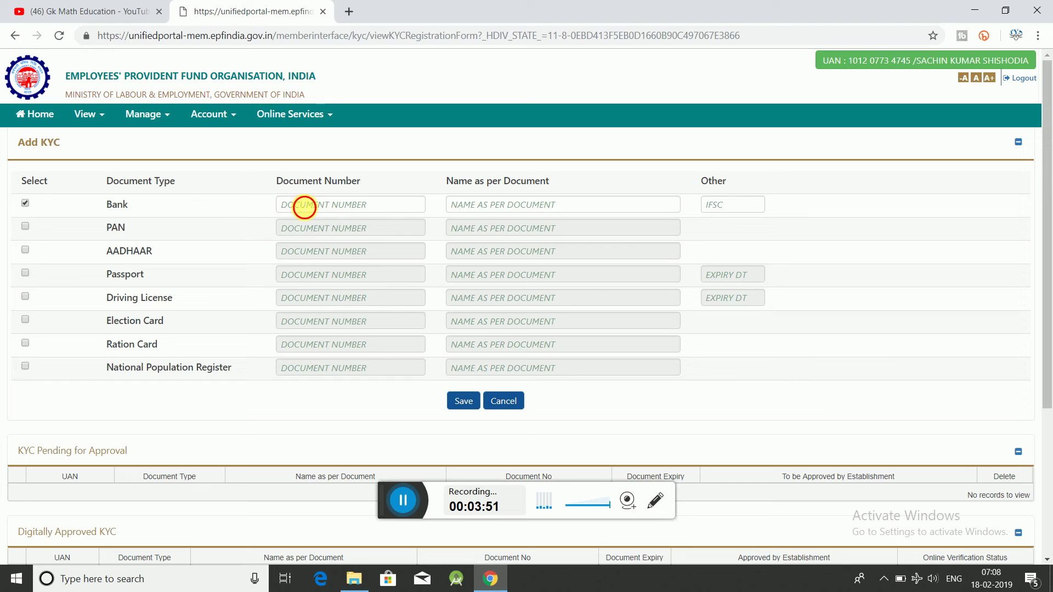
{"action": "left_click", "coordinate": [304, 204]}
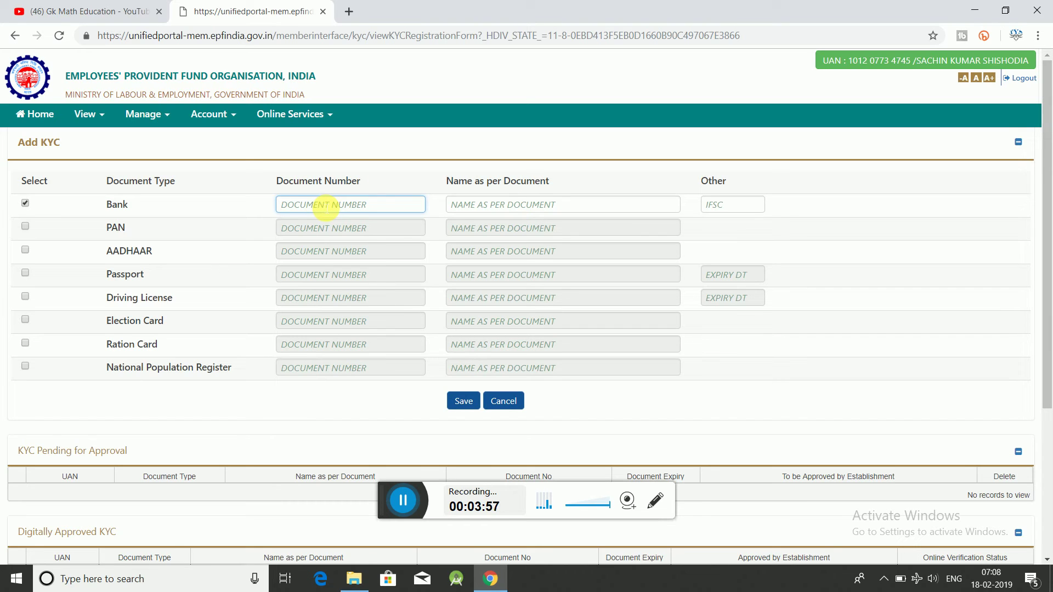
{"action": "left_click", "coordinate": [613, 204]}
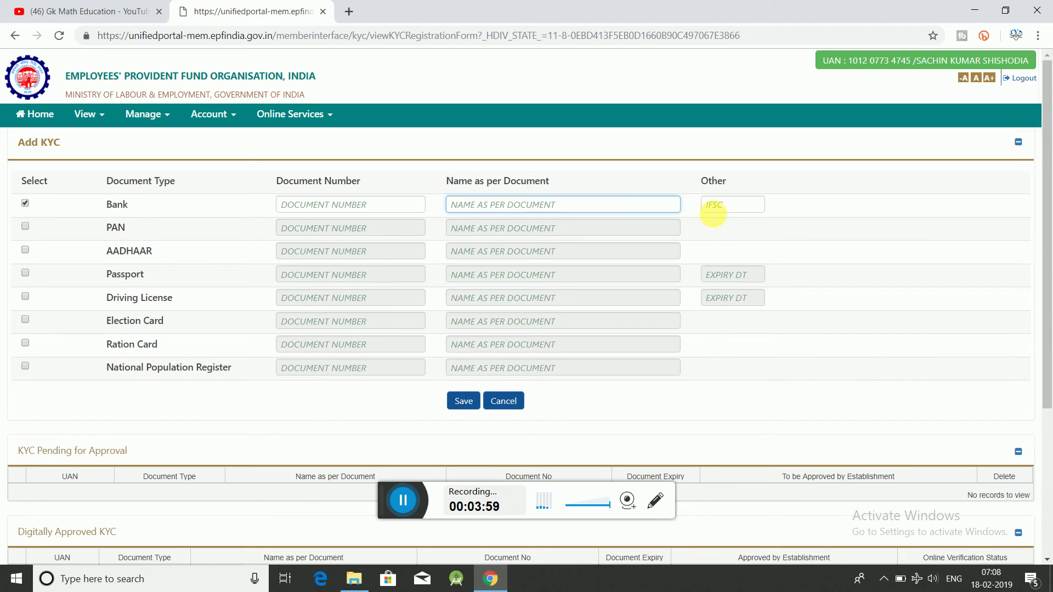
{"action": "left_click", "coordinate": [714, 205]}
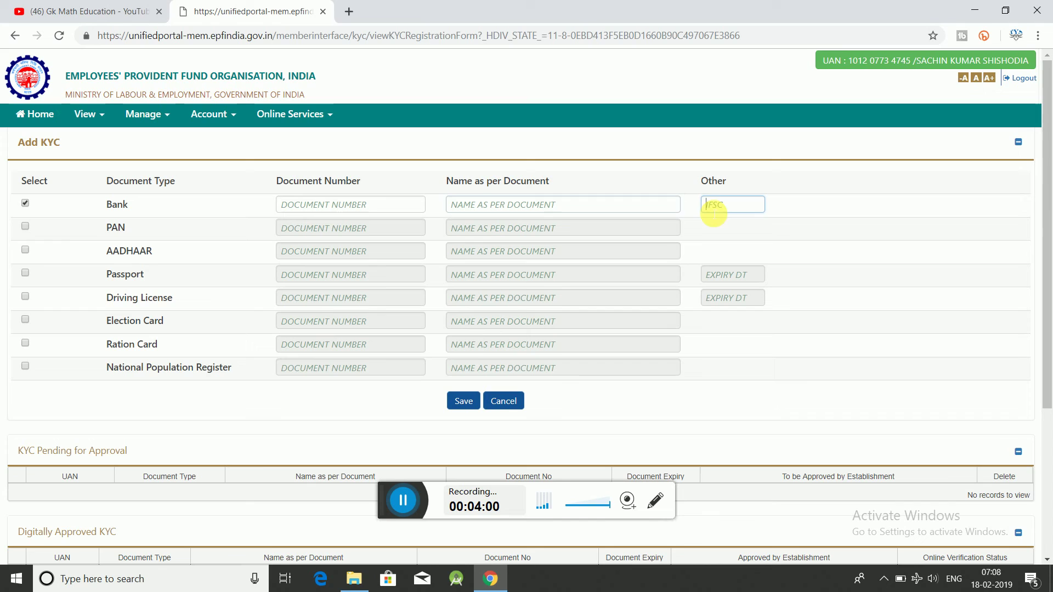
{"action": "left_click", "coordinate": [25, 227]}
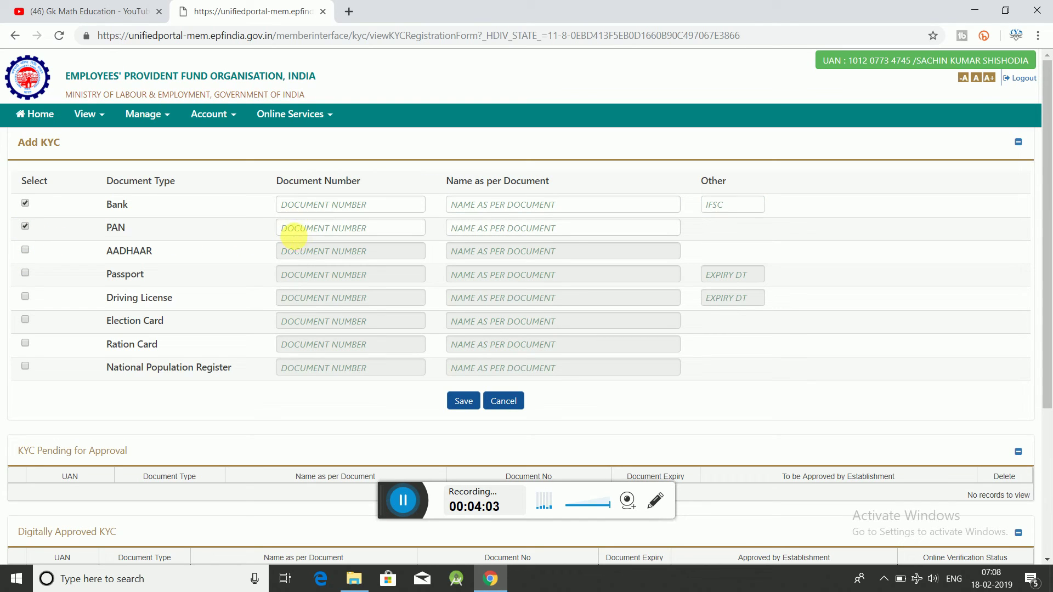
{"action": "left_click", "coordinate": [25, 250]}
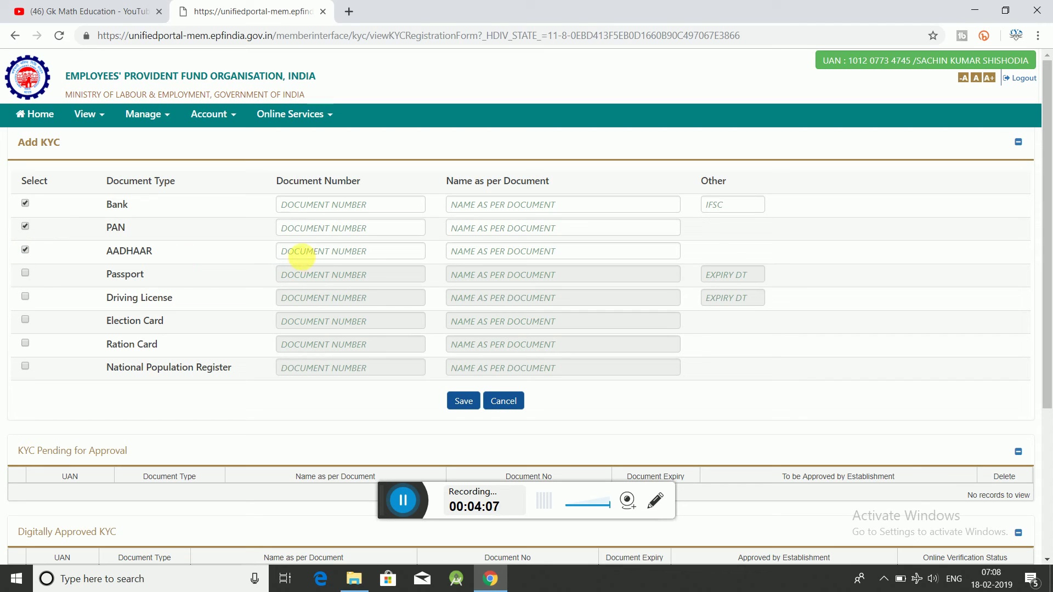